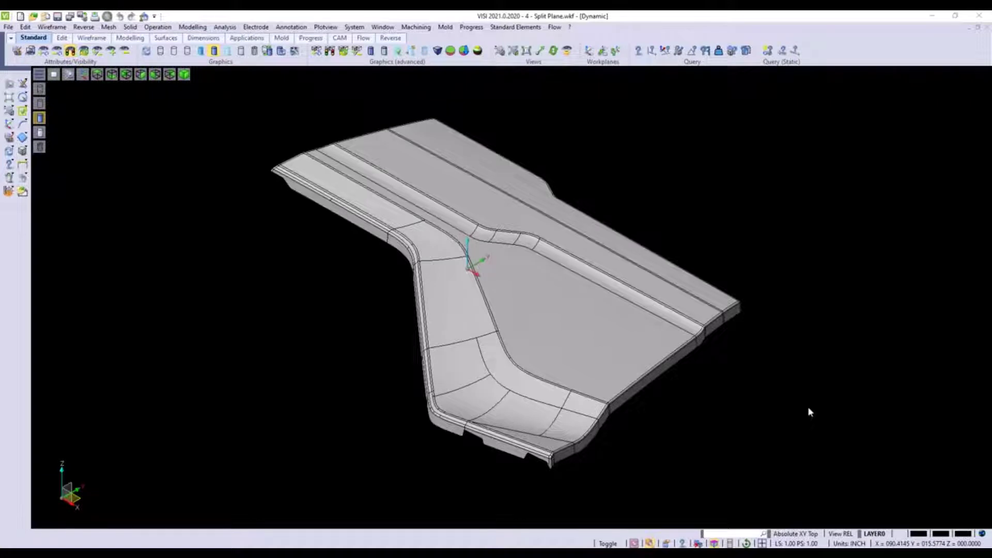
Step: Draw the edges of the part's complete outer bottom boundary as wireframe curves using the Boundary option
{"action": "left_click", "coordinate": [321, 162]}
{"action": "left_click", "coordinate": [52, 27]}
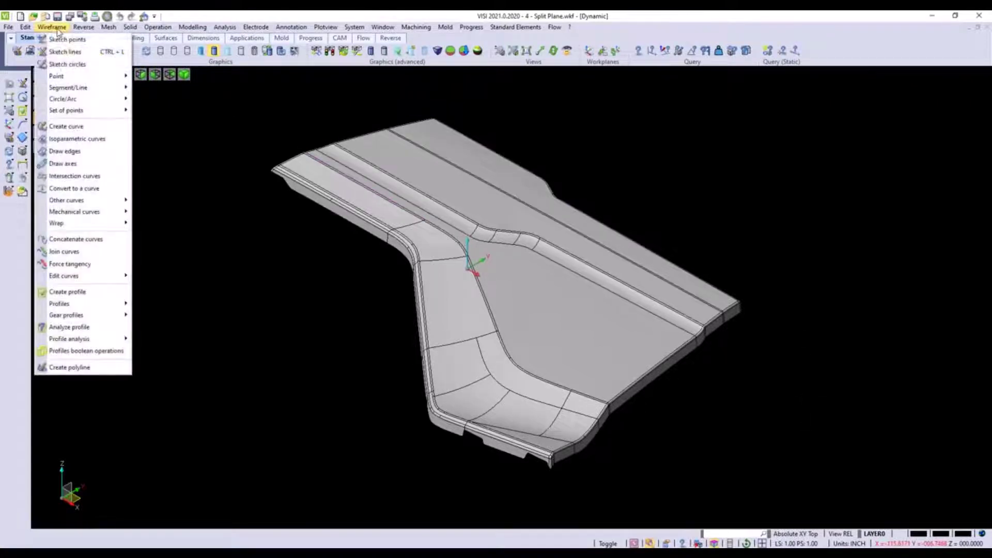
{"action": "left_click", "coordinate": [70, 153]}
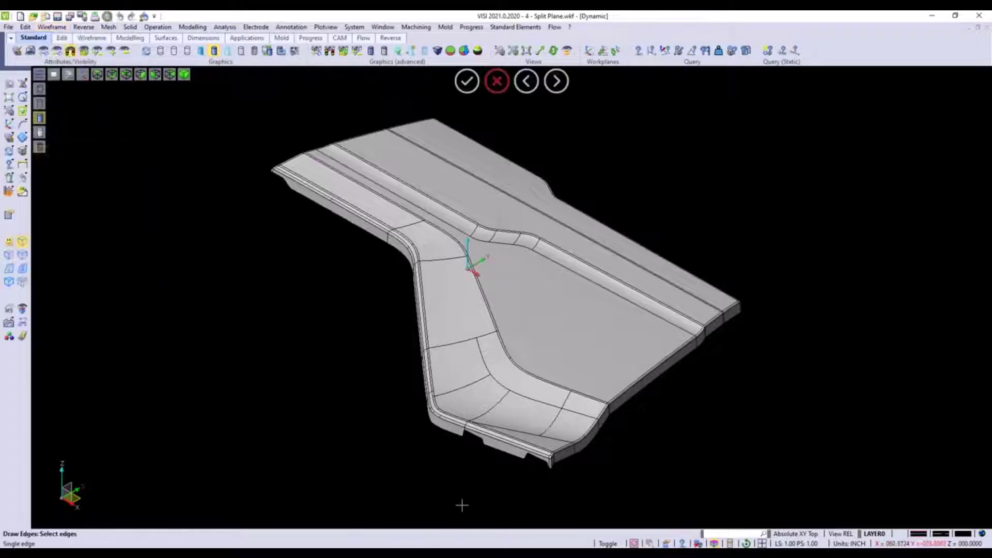
{"action": "left_click", "coordinate": [504, 457]}
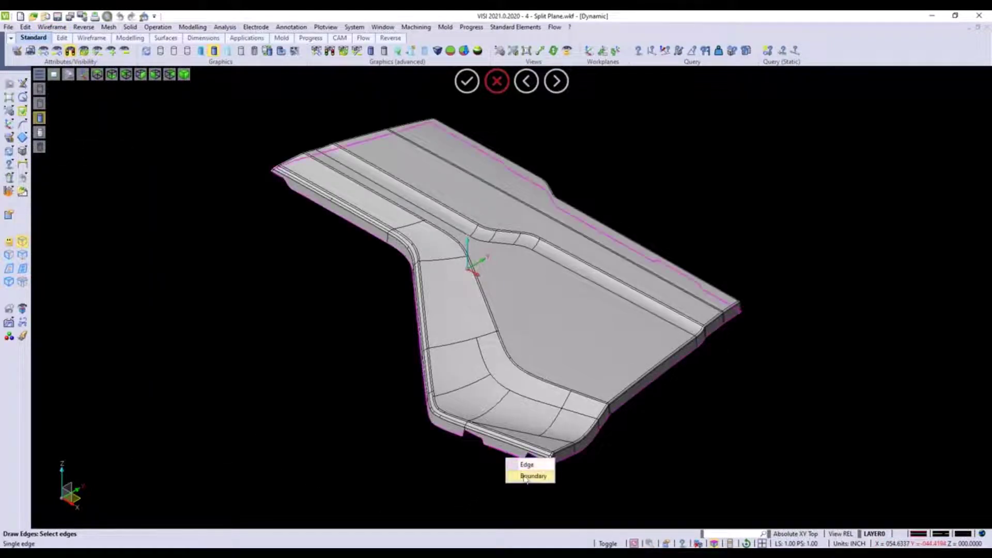
{"action": "left_click", "coordinate": [528, 476]}
{"action": "left_click", "coordinate": [496, 81]}
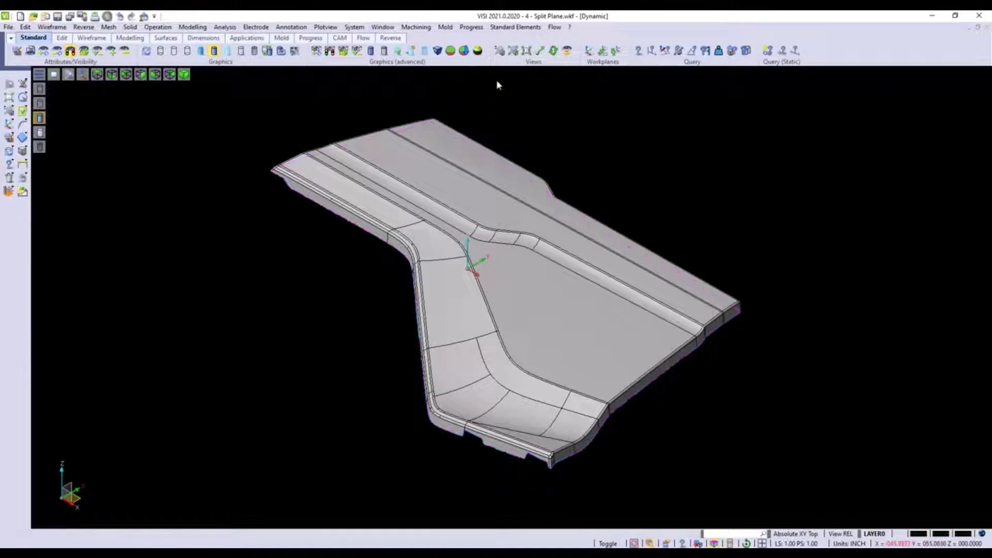
Step: Start a split plane from the drawn boundary curves around the whole part, using offset mode with a positive offset of 2
{"action": "scroll", "coordinate": [456, 317], "scroll_direction": "down", "scroll_amount": 2}
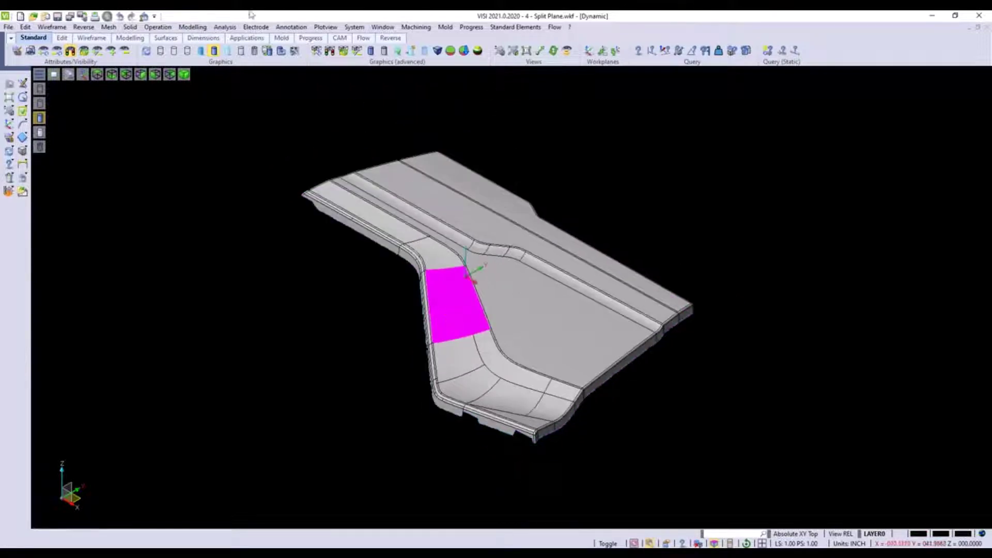
{"action": "left_click", "coordinate": [225, 27]}
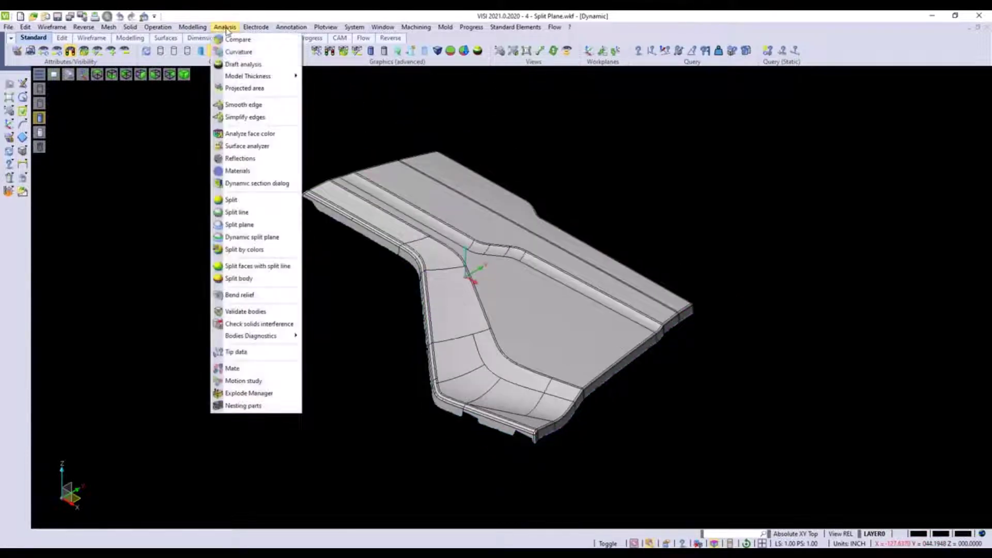
{"action": "left_click", "coordinate": [250, 229]}
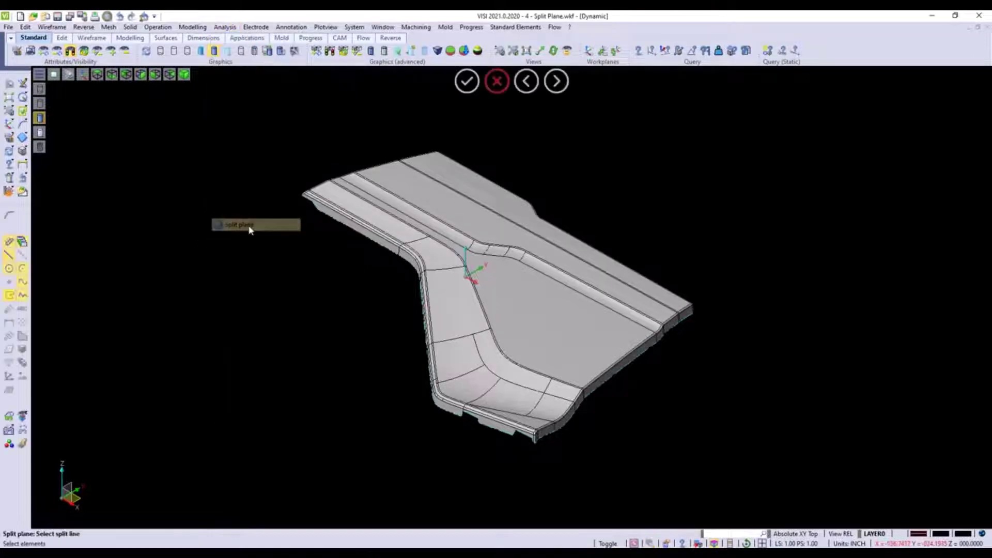
{"action": "left_click_drag", "start_coordinate": [264, 115], "coordinate": [743, 501]}
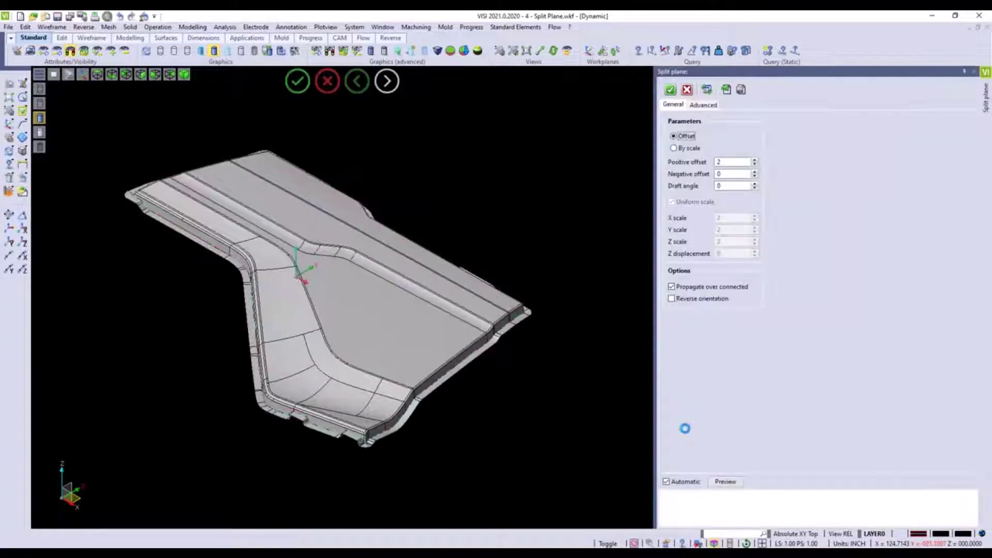
{"action": "double_click", "coordinate": [727, 163]}
Step: Examine the split plane preview at the front corner and notches, and review the advanced reprocessing and connection options
{"action": "scroll", "coordinate": [348, 458], "scroll_direction": "up", "scroll_amount": 3}
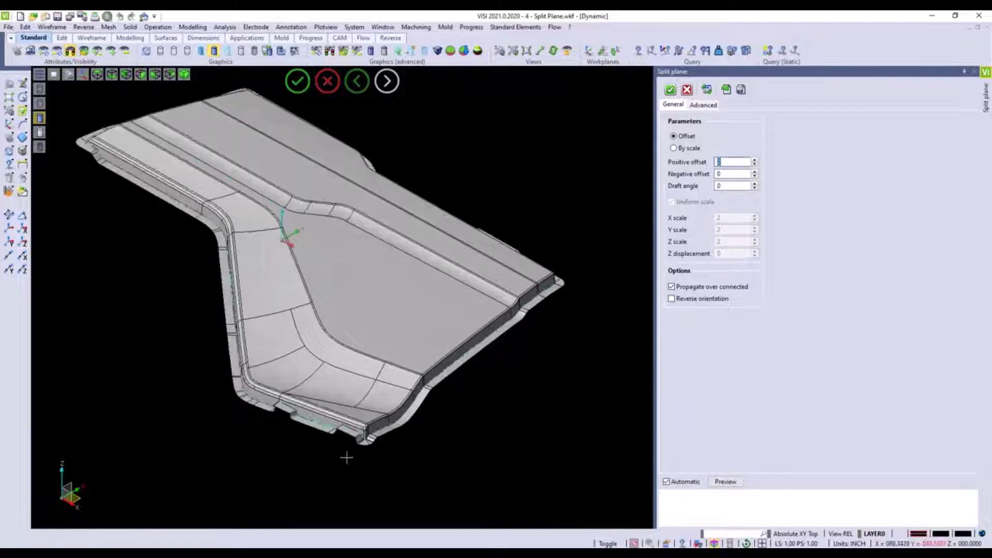
{"action": "scroll", "coordinate": [365, 434], "scroll_direction": "up", "scroll_amount": 4}
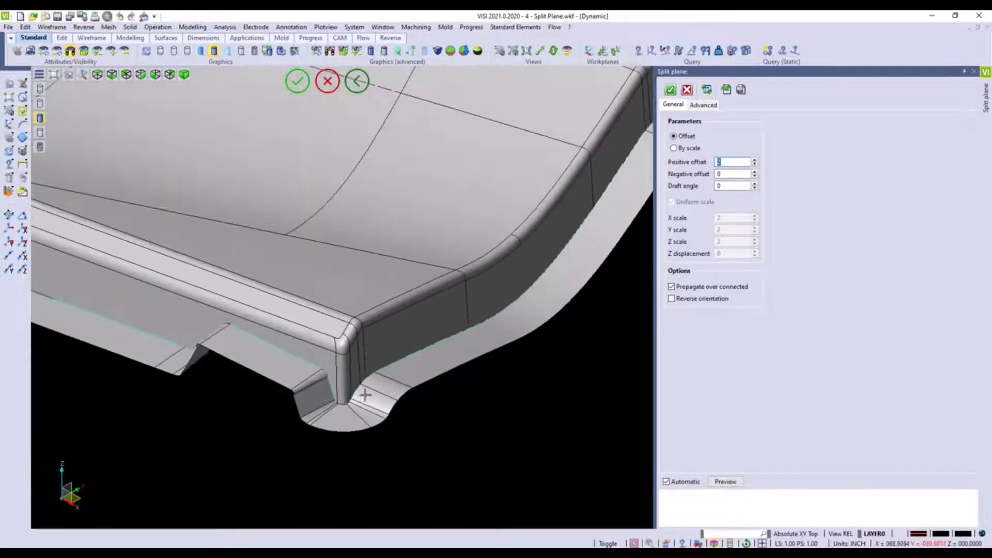
{"action": "scroll", "coordinate": [387, 425], "scroll_direction": "down", "scroll_amount": 4}
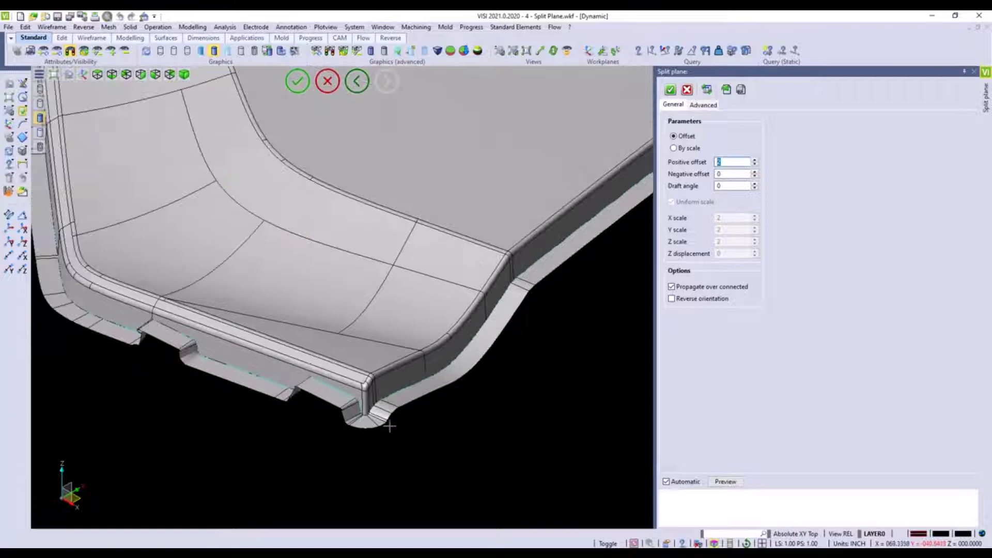
{"action": "scroll", "coordinate": [412, 419], "scroll_direction": "down", "scroll_amount": 2}
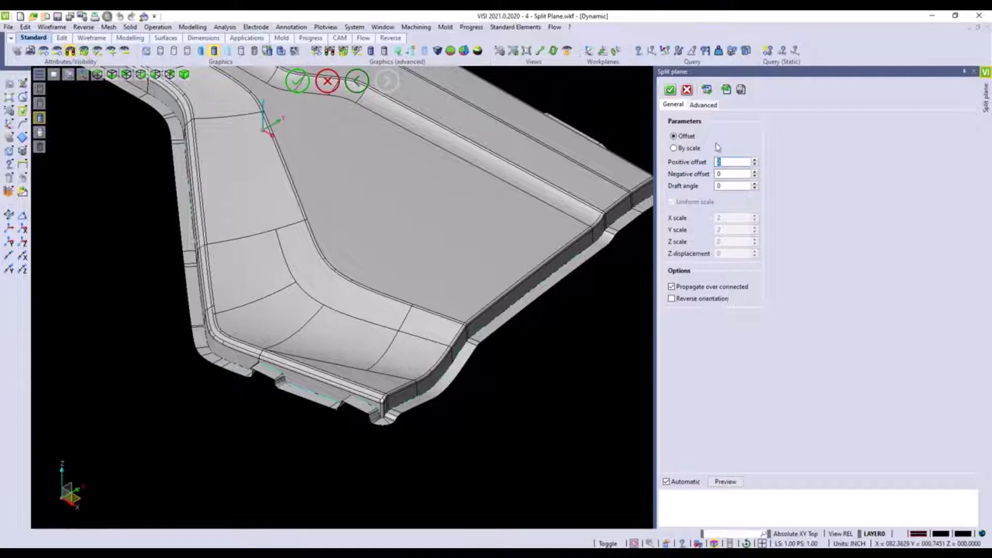
{"action": "left_click", "coordinate": [704, 105]}
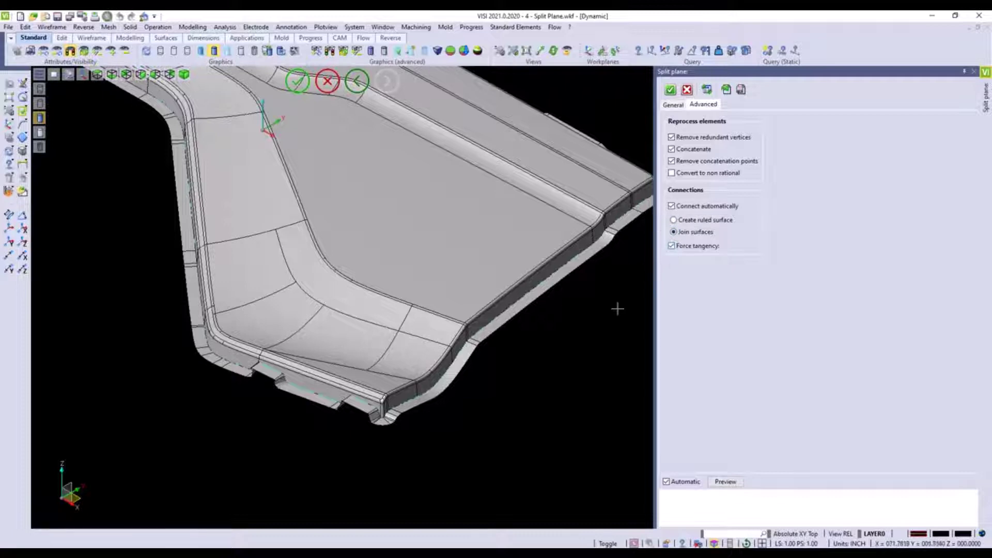
{"action": "left_click", "coordinate": [673, 104]}
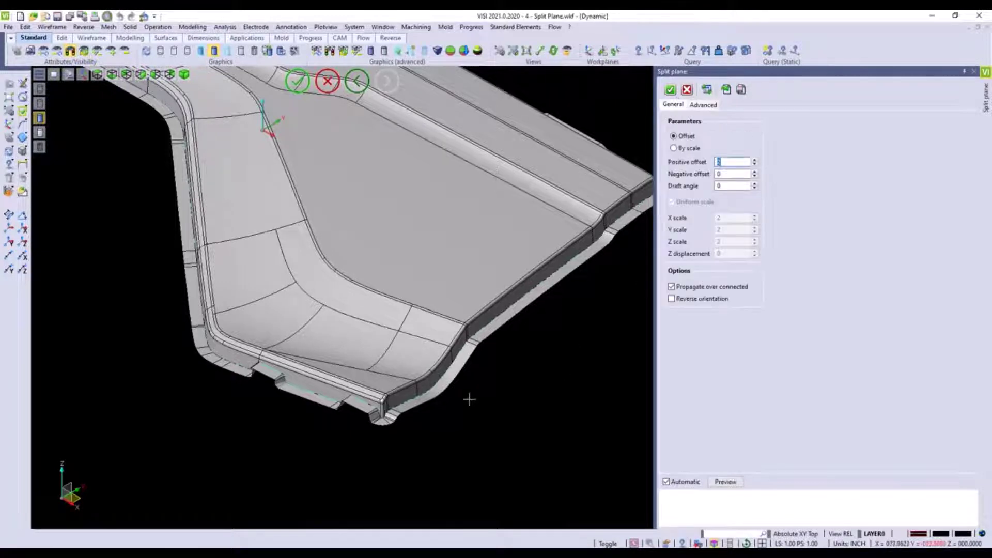
{"action": "scroll", "coordinate": [466, 382], "scroll_direction": "up", "scroll_amount": 2}
{"action": "scroll", "coordinate": [445, 395], "scroll_direction": "down", "scroll_amount": 4}
{"action": "middle_click_drag", "start_coordinate": [441, 381], "coordinate": [503, 364]}
{"action": "scroll", "coordinate": [509, 361], "scroll_direction": "up", "scroll_amount": 5}
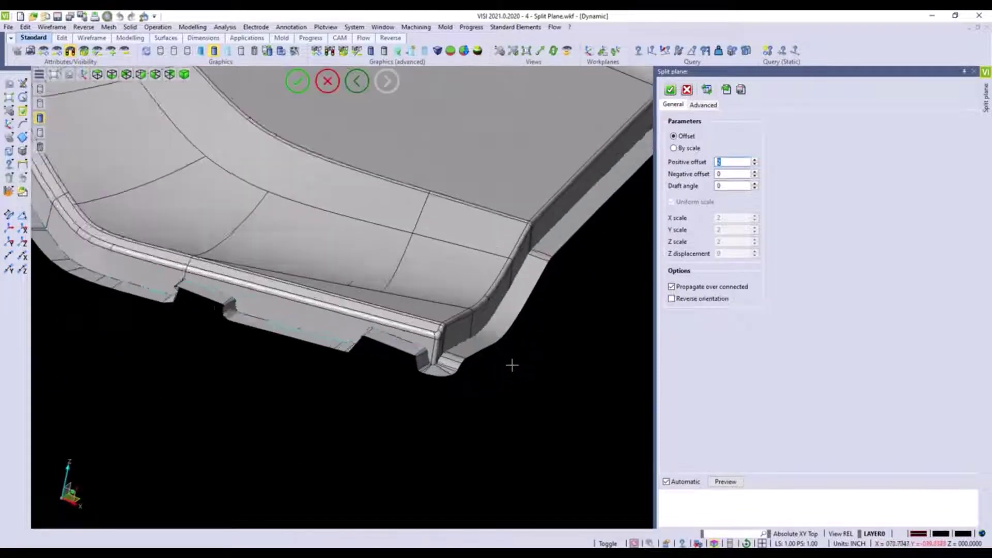
{"action": "middle_click_drag", "start_coordinate": [451, 325], "coordinate": [448, 337]}
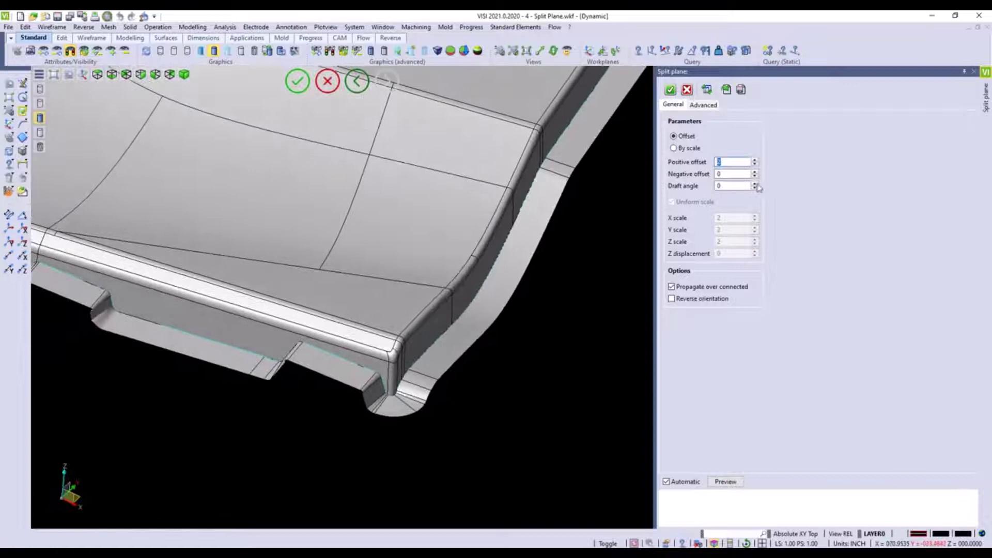
Step: Set the split plane's draft angle to -45 and inspect the angled surfaces at the front corner
{"action": "left_click", "coordinate": [734, 186]}
{"action": "middle_click_drag", "start_coordinate": [541, 331], "coordinate": [544, 311]}
{"action": "scroll", "coordinate": [475, 291], "scroll_direction": "up", "scroll_amount": 2}
{"action": "middle_click_drag", "start_coordinate": [475, 288], "coordinate": [481, 312]}
Step: Return the split plane's draft angle to 0 and refresh the preview
{"action": "double_click", "coordinate": [726, 186]}
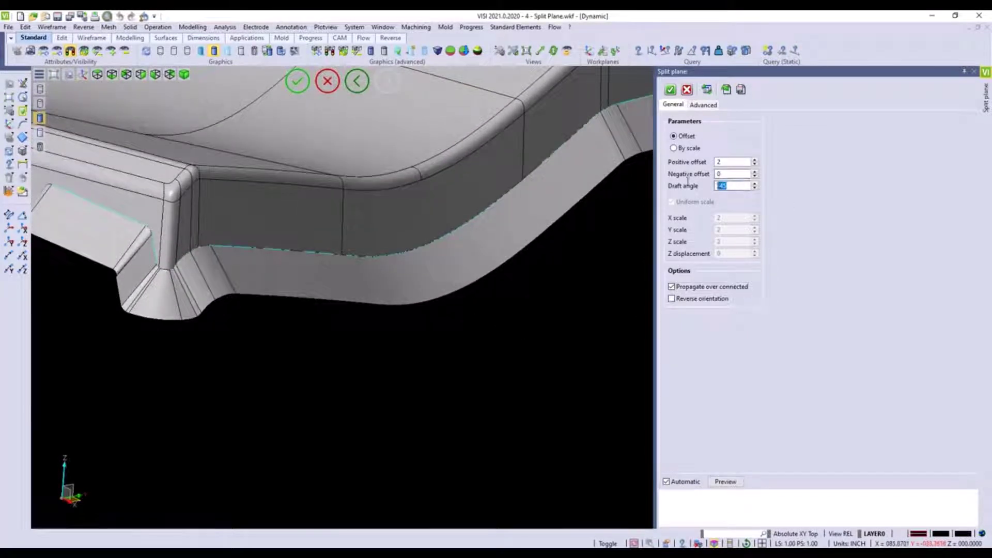
{"action": "type", "text": "0"}
{"action": "left_click", "coordinate": [745, 482]}
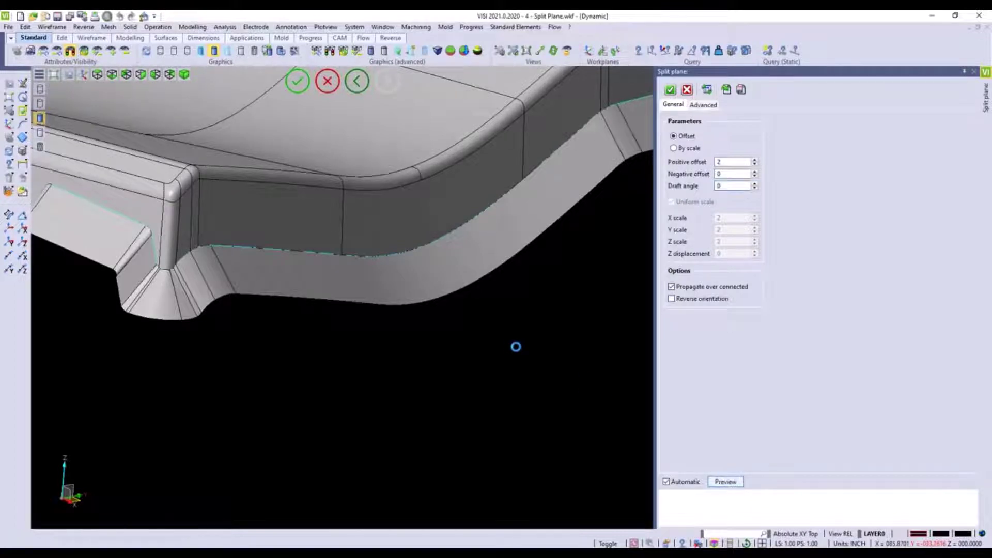
Step: Examine the previewed split plane around the part's full perimeter, checking the corners, steps and notch transitions
{"action": "scroll", "coordinate": [513, 348], "scroll_direction": "down", "scroll_amount": 3}
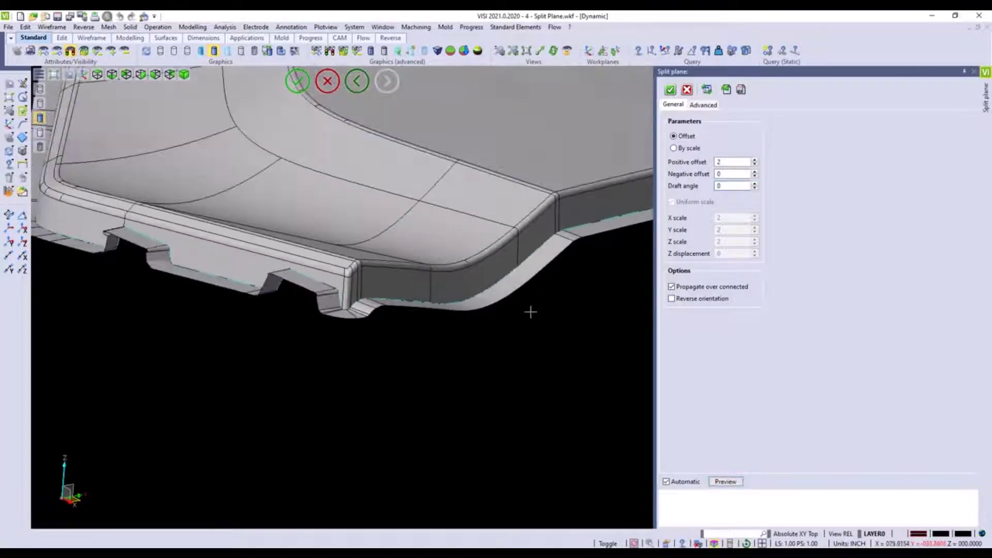
{"action": "middle_click_drag", "start_coordinate": [403, 325], "coordinate": [402, 500]}
{"action": "scroll", "coordinate": [403, 503], "scroll_direction": "down", "scroll_amount": 4}
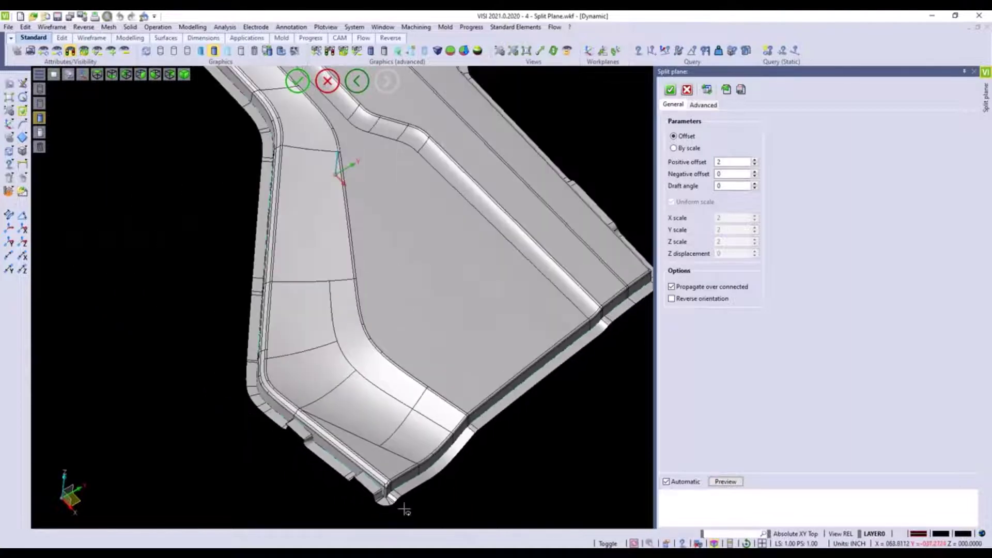
{"action": "scroll", "coordinate": [405, 509], "scroll_direction": "up", "scroll_amount": 7}
{"action": "scroll", "coordinate": [450, 394], "scroll_direction": "down", "scroll_amount": 4}
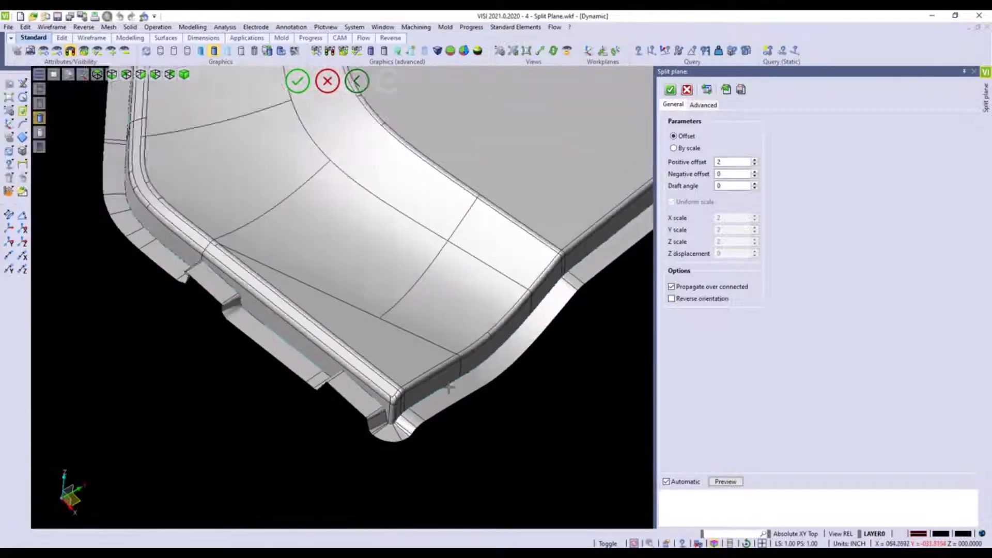
{"action": "scroll", "coordinate": [455, 369], "scroll_direction": "down", "scroll_amount": 4}
{"action": "middle_click_drag", "start_coordinate": [455, 369], "coordinate": [352, 357]}
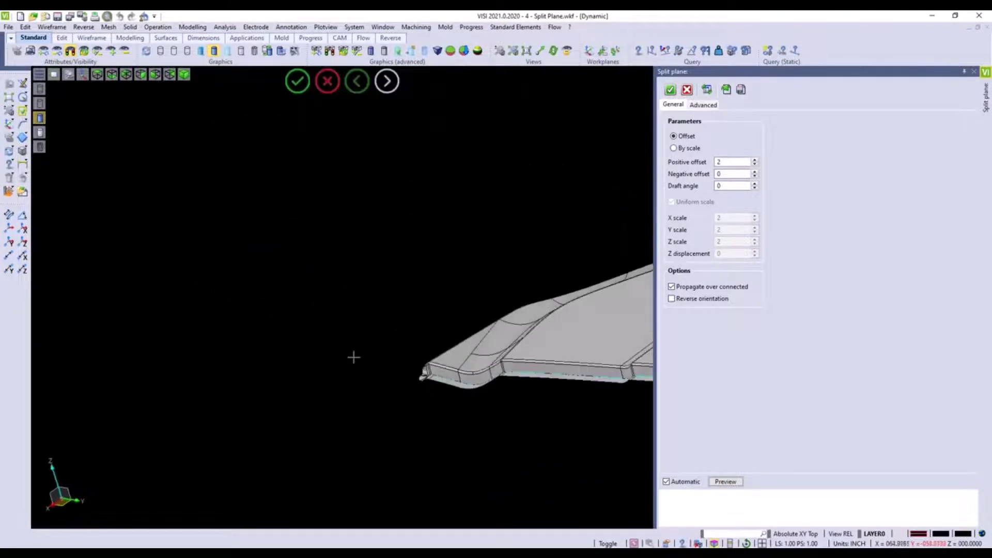
{"action": "scroll", "coordinate": [310, 354], "scroll_direction": "down", "scroll_amount": 3}
{"action": "scroll", "coordinate": [483, 365], "scroll_direction": "up", "scroll_amount": 7}
{"action": "middle_click_drag", "start_coordinate": [405, 333], "coordinate": [365, 338]}
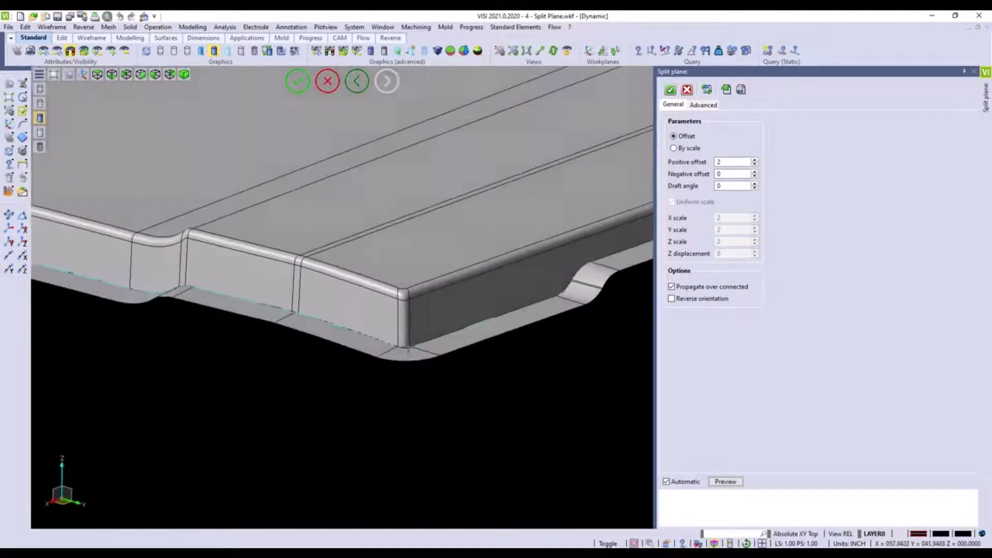
{"action": "scroll", "coordinate": [367, 354], "scroll_direction": "down", "scroll_amount": 4}
{"action": "scroll", "coordinate": [492, 310], "scroll_direction": "down", "scroll_amount": 3}
{"action": "middle_click_drag", "start_coordinate": [491, 310], "coordinate": [281, 390]}
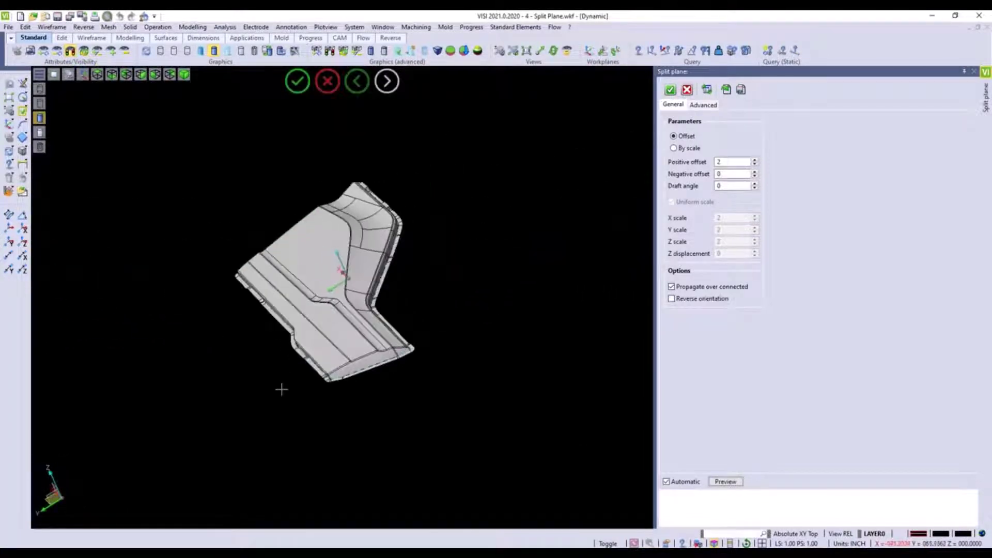
{"action": "scroll", "coordinate": [339, 344], "scroll_direction": "up", "scroll_amount": 4}
{"action": "scroll", "coordinate": [339, 345], "scroll_direction": "up", "scroll_amount": 5}
{"action": "middle_click_drag", "start_coordinate": [346, 366], "coordinate": [293, 346]}
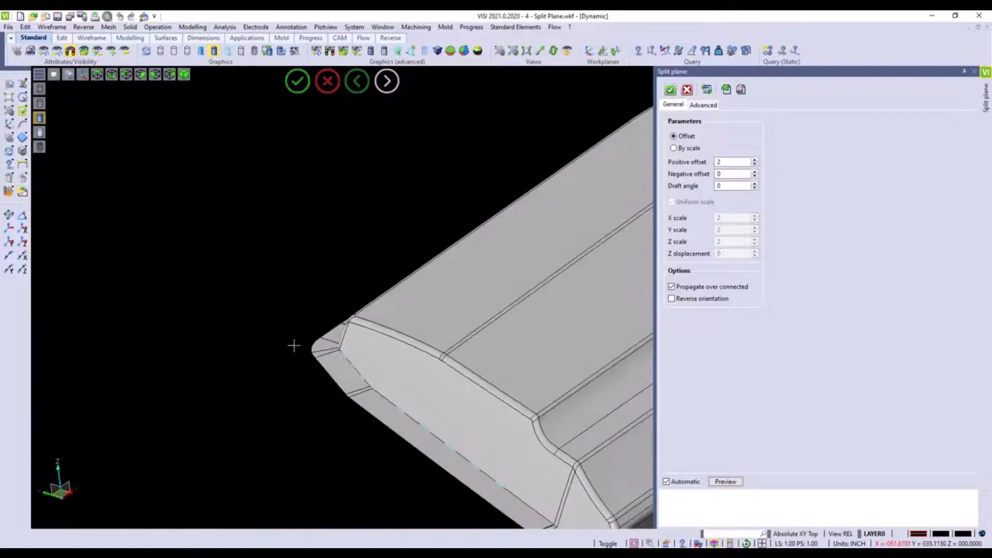
{"action": "scroll", "coordinate": [293, 346], "scroll_direction": "down", "scroll_amount": 4}
{"action": "scroll", "coordinate": [417, 420], "scroll_direction": "up", "scroll_amount": 6}
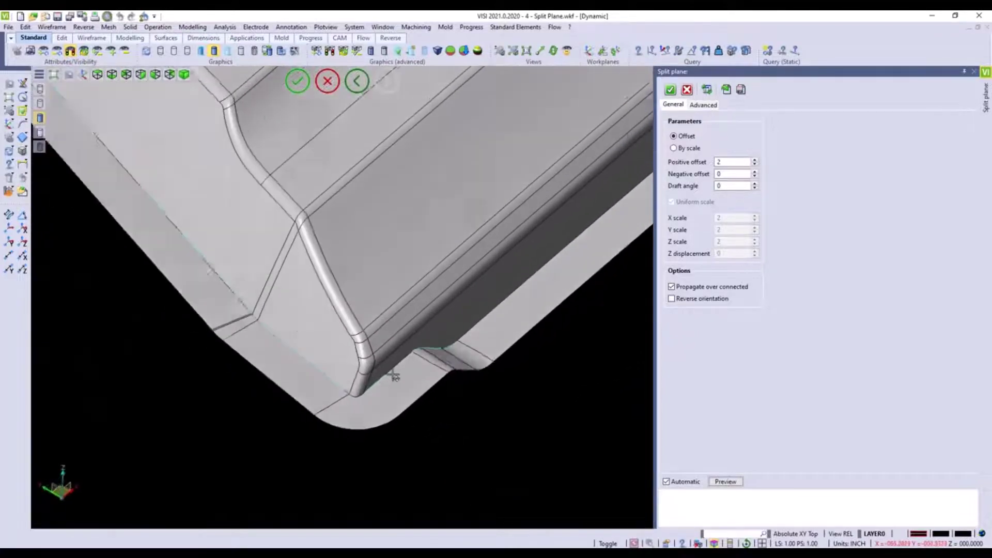
{"action": "scroll", "coordinate": [275, 313], "scroll_direction": "down", "scroll_amount": 7}
{"action": "scroll", "coordinate": [451, 265], "scroll_direction": "up", "scroll_amount": 4}
{"action": "scroll", "coordinate": [238, 245], "scroll_direction": "down", "scroll_amount": 5}
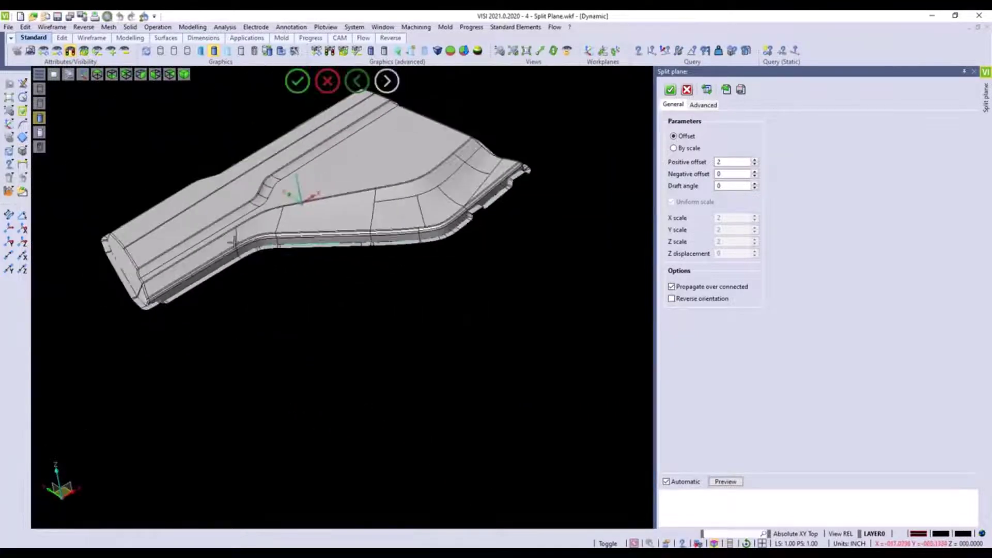
Step: Create the split plane around the part with positive offset 2, negative offset 0 and draft angle 0
{"action": "scroll", "coordinate": [438, 225], "scroll_direction": "up", "scroll_amount": 4}
{"action": "scroll", "coordinate": [438, 224], "scroll_direction": "up", "scroll_amount": 5}
{"action": "mouse_move", "coordinate": [438, 241]}
{"action": "middle_mouse_down"}
{"action": "mouse_move", "coordinate": [436, 220]}
{"action": "mouse_move", "coordinate": [425, 257]}
{"action": "mouse_move", "coordinate": [439, 257]}
{"action": "mouse_move", "coordinate": [424, 257]}
{"action": "mouse_move", "coordinate": [446, 244]}
{"action": "middle_mouse_up"}
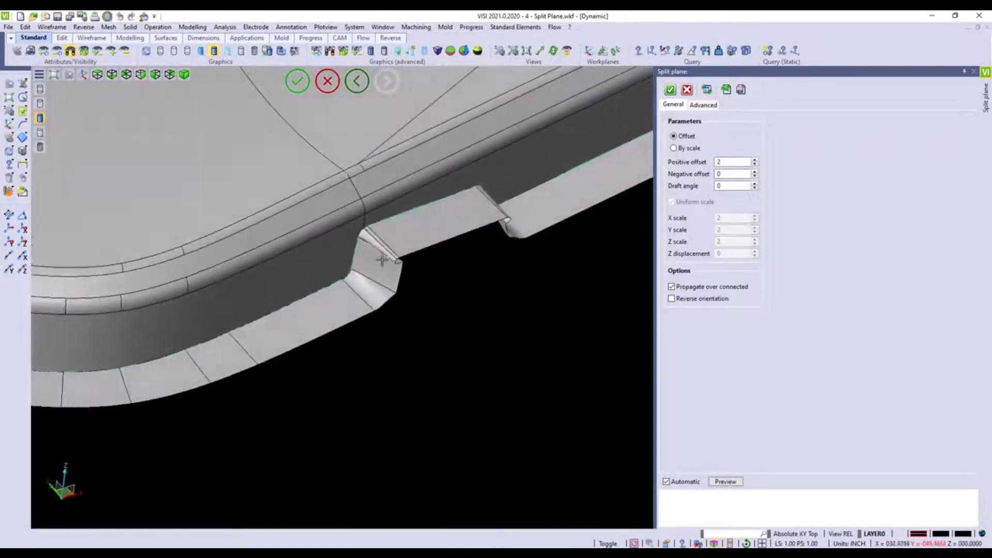
{"action": "scroll", "coordinate": [382, 260], "scroll_direction": "up", "scroll_amount": 4}
{"action": "scroll", "coordinate": [339, 294], "scroll_direction": "down", "scroll_amount": 1}
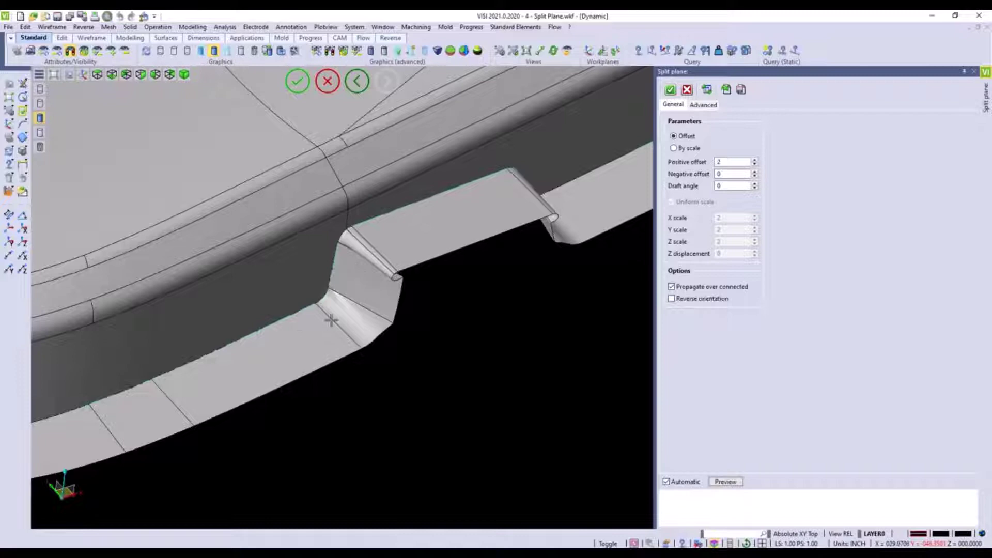
{"action": "left_click", "coordinate": [671, 91]}
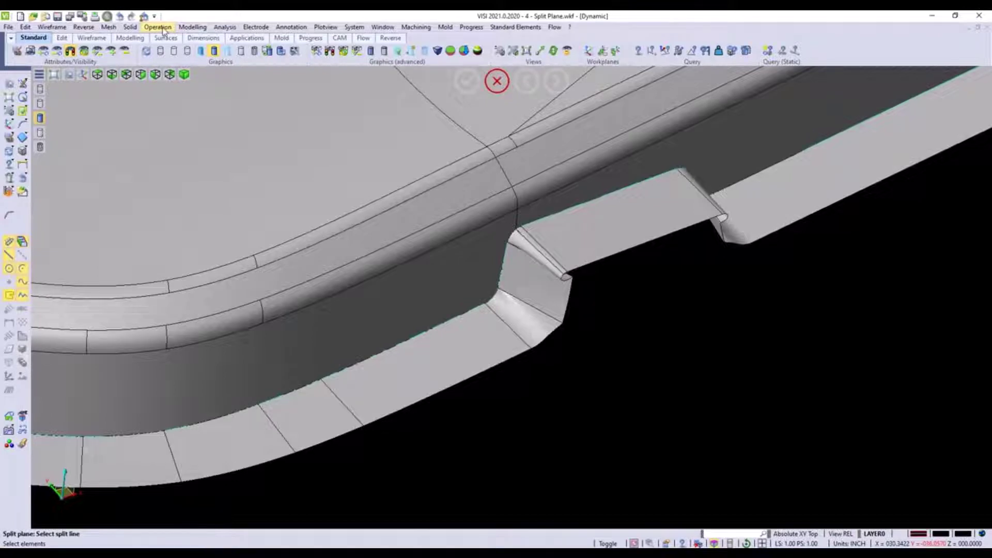
Step: Delete the poor transition faces on the side of the notch nearest the rounded corner, using plain Delete without healing
{"action": "left_click", "coordinate": [193, 27]}
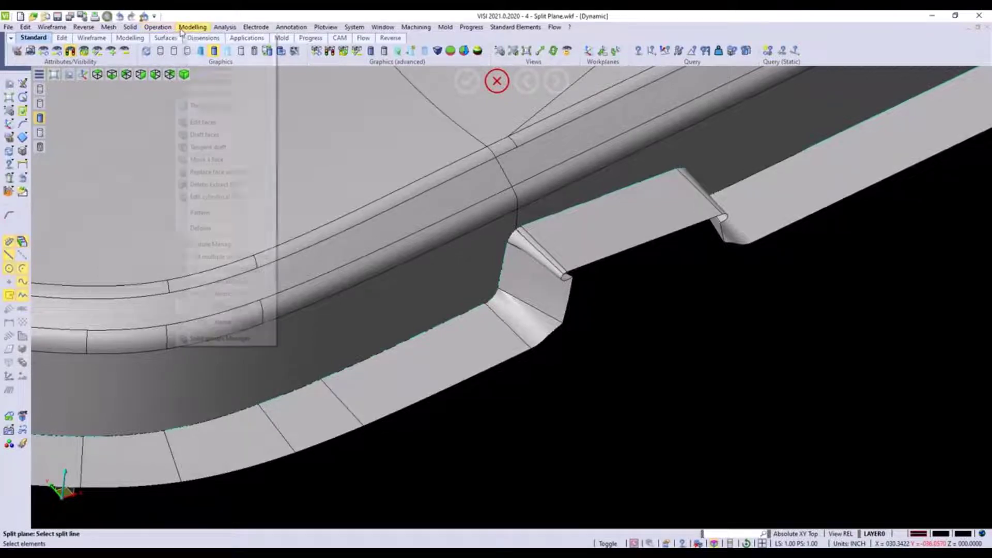
{"action": "left_click", "coordinate": [218, 185]}
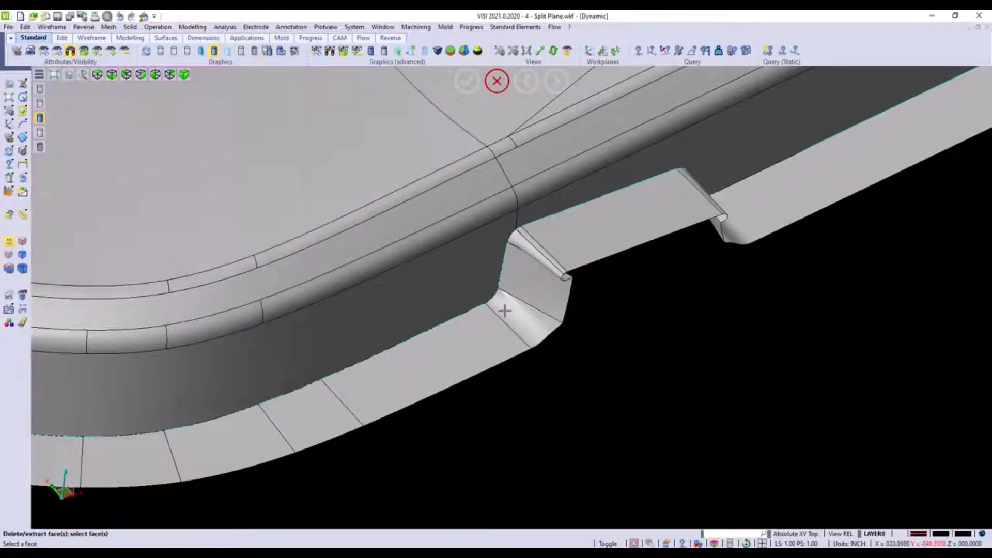
{"action": "left_click", "coordinate": [505, 310]}
{"action": "left_click", "coordinate": [520, 276]}
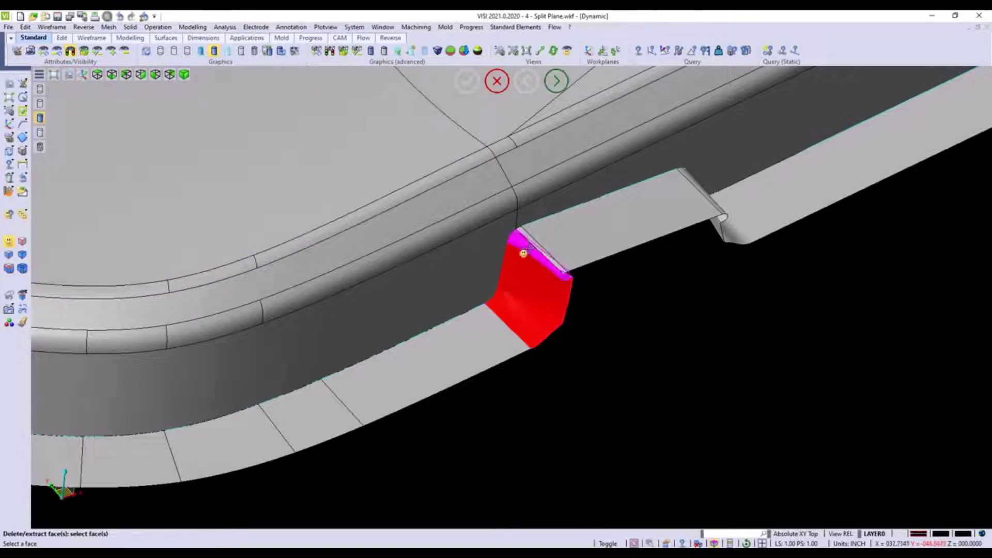
{"action": "left_click", "coordinate": [529, 248]}
{"action": "left_click", "coordinate": [529, 238]}
{"action": "right_click", "coordinate": [629, 344]}
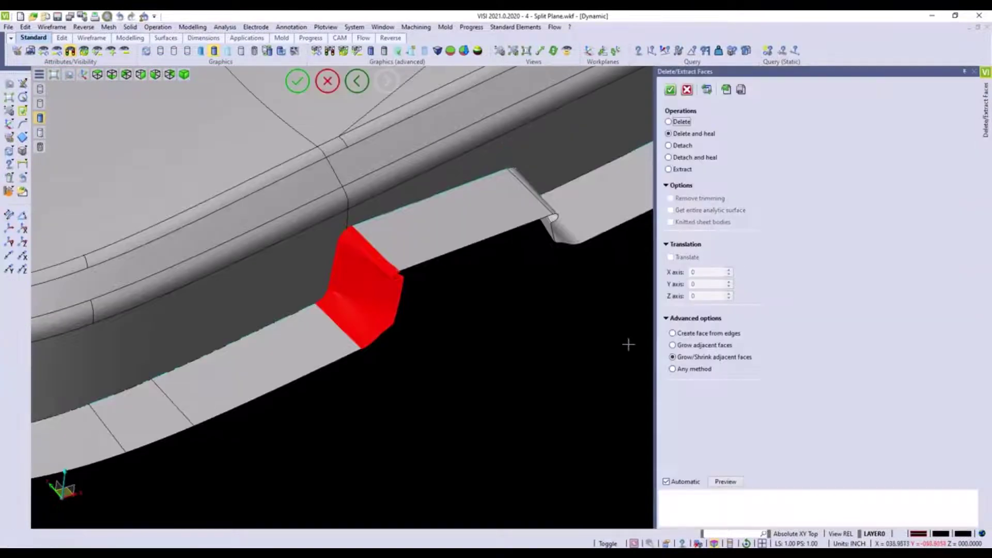
{"action": "left_click", "coordinate": [674, 122]}
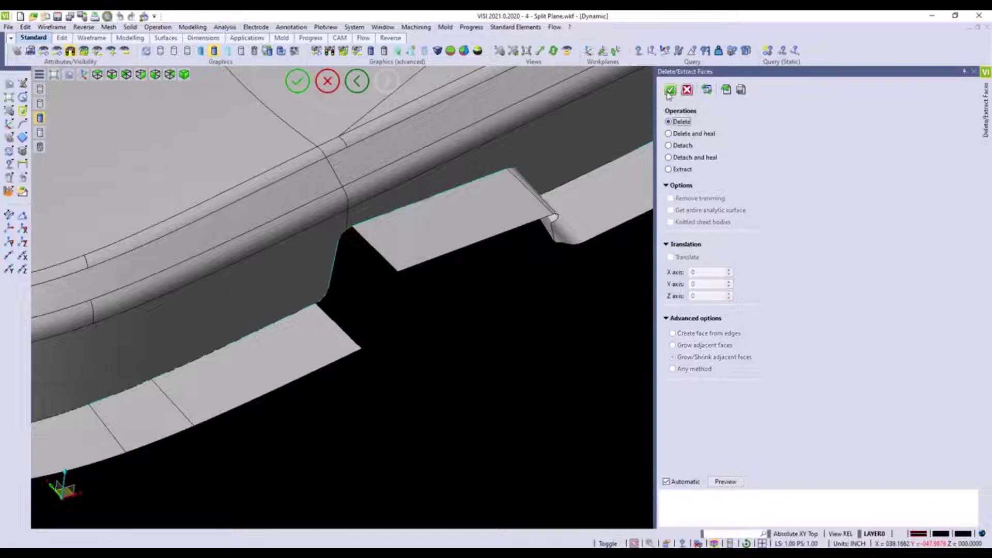
{"action": "left_click", "coordinate": [670, 90]}
{"action": "left_click", "coordinate": [498, 82]}
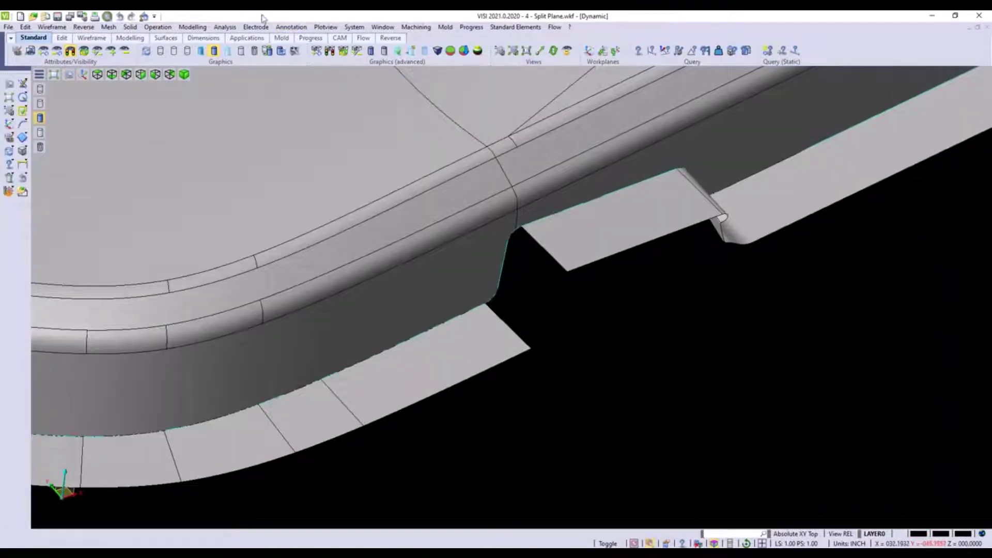
Step: Define the extrusion profile from the part's single edges running through the notch gap, including the straight segment and the rounded ends
{"action": "left_click", "coordinate": [192, 27]}
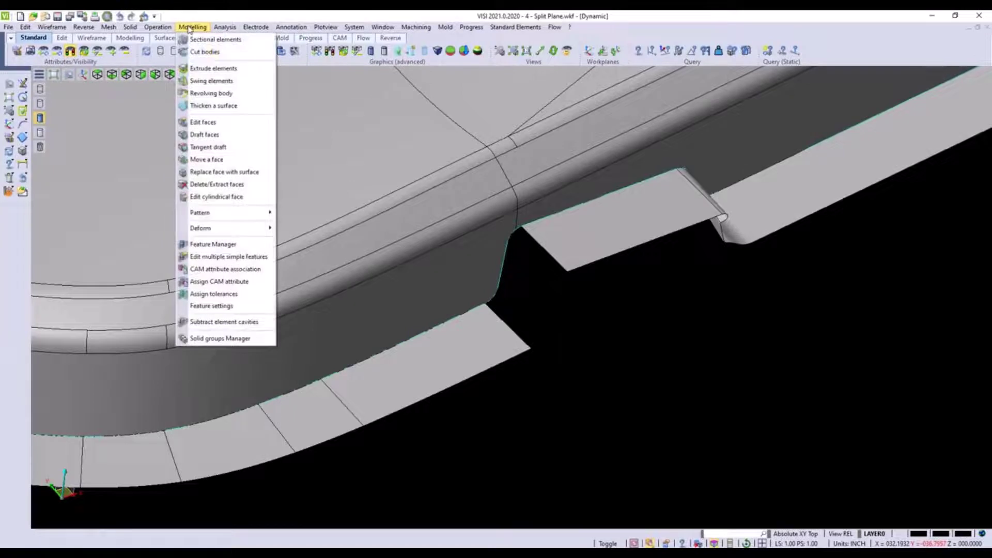
{"action": "left_click", "coordinate": [211, 69]}
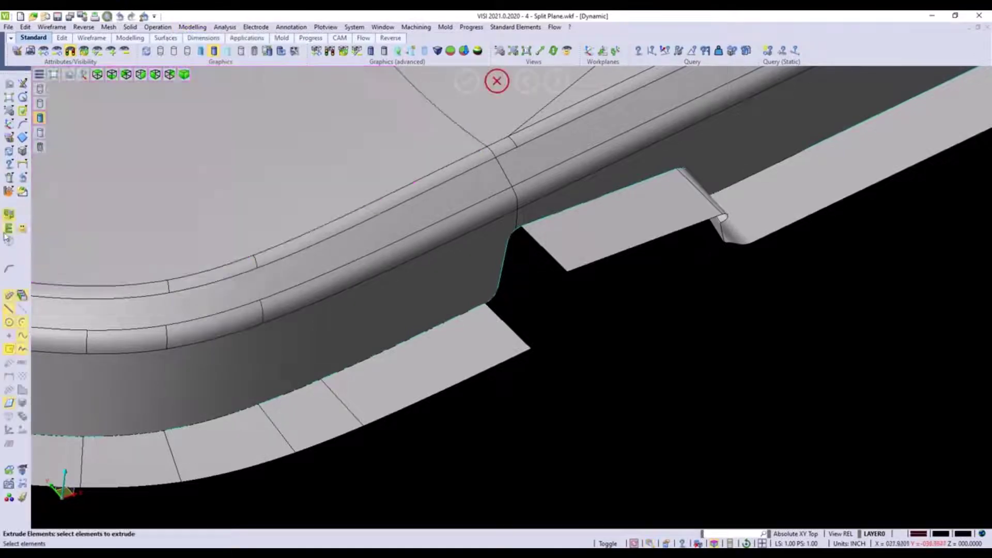
{"action": "left_click", "coordinate": [10, 239]}
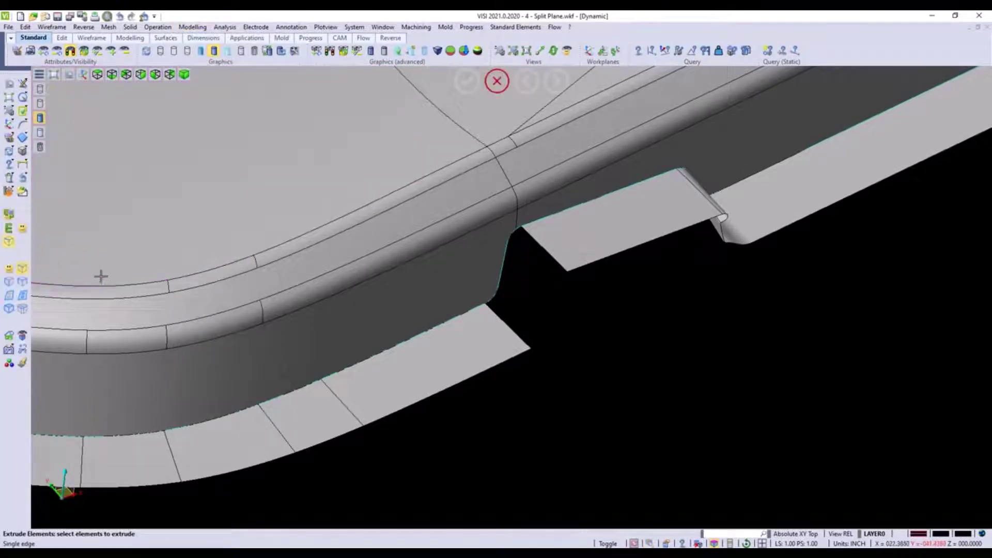
{"action": "scroll", "coordinate": [480, 302], "scroll_direction": "up", "scroll_amount": 1}
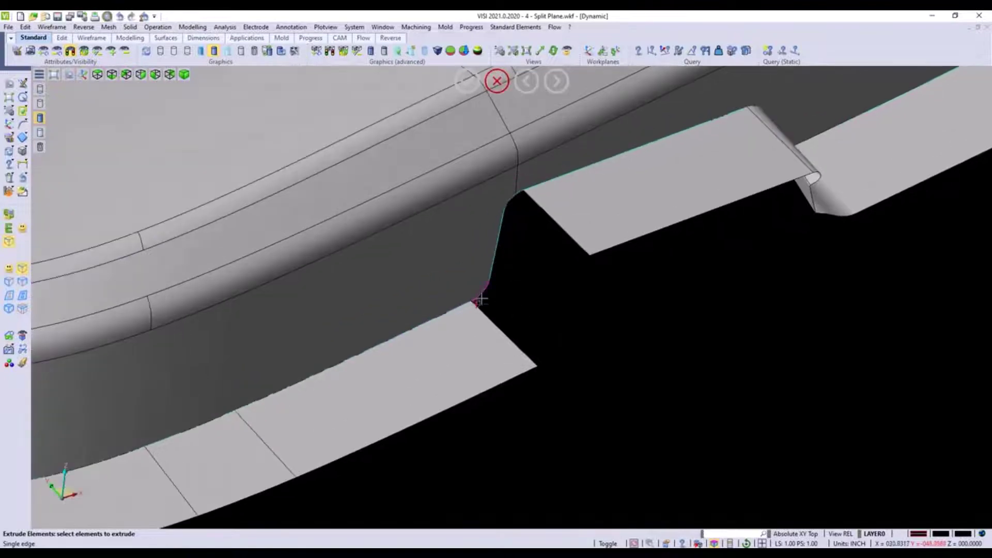
{"action": "left_click", "coordinate": [480, 300]}
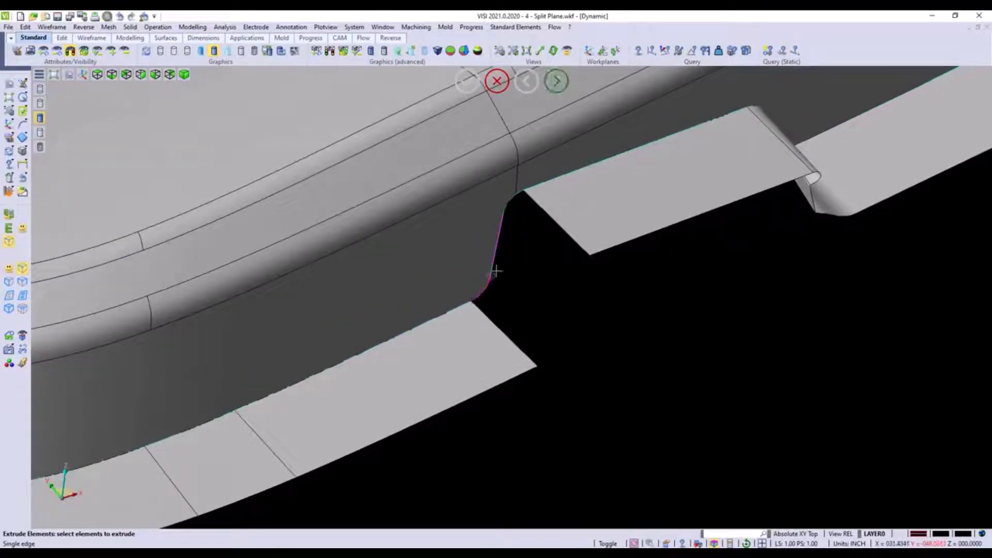
{"action": "left_click", "coordinate": [509, 201]}
{"action": "left_click", "coordinate": [519, 194]}
{"action": "right_click", "coordinate": [522, 227]}
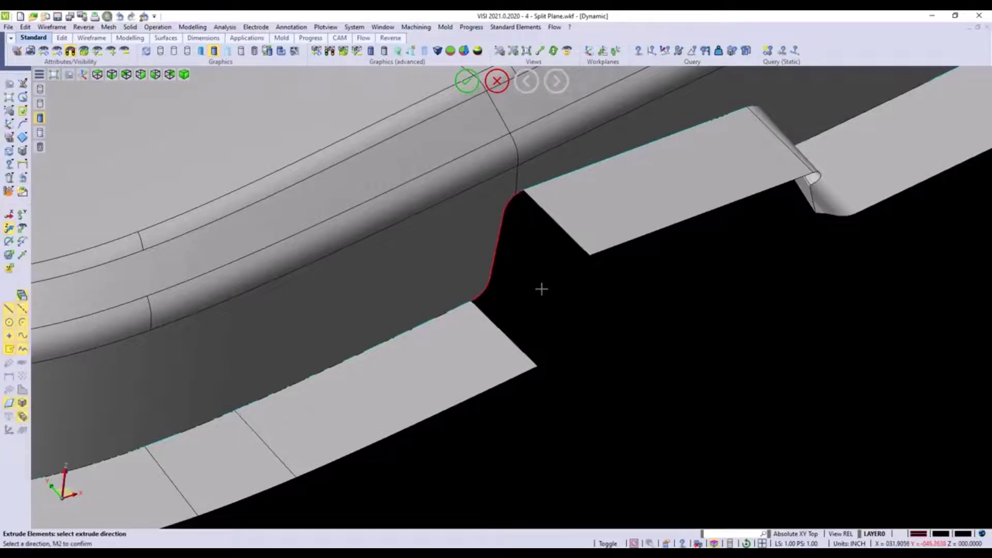
Step: Extrude the notch edges along the side edge of the adjacent split face by 1.999979, ending at its outer corner
{"action": "left_click", "coordinate": [502, 333]}
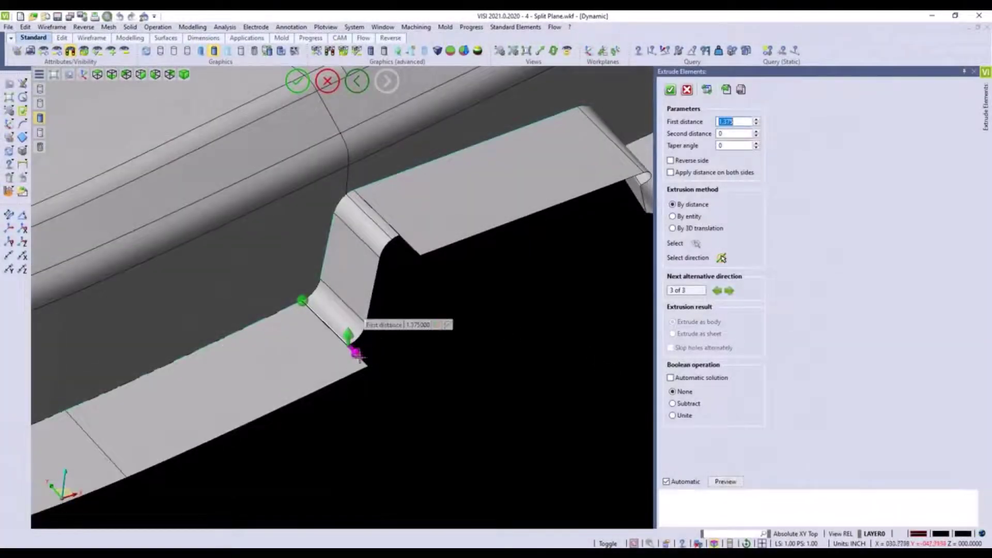
{"action": "left_click_drag", "start_coordinate": [356, 354], "coordinate": [368, 366]}
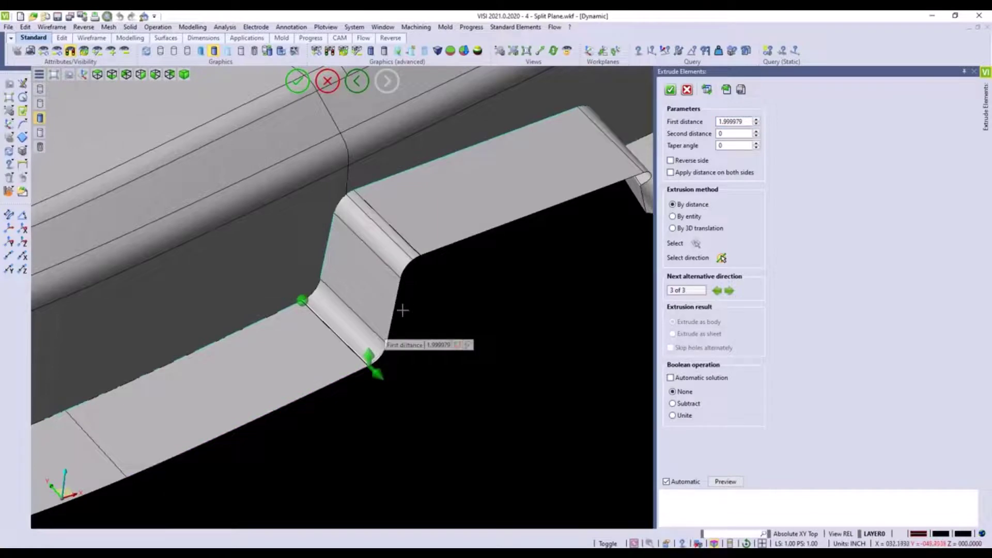
{"action": "mouse_move", "coordinate": [436, 325]}
{"action": "middle_mouse_down"}
{"action": "mouse_move", "coordinate": [440, 347]}
{"action": "mouse_move", "coordinate": [437, 313]}
{"action": "middle_mouse_up"}
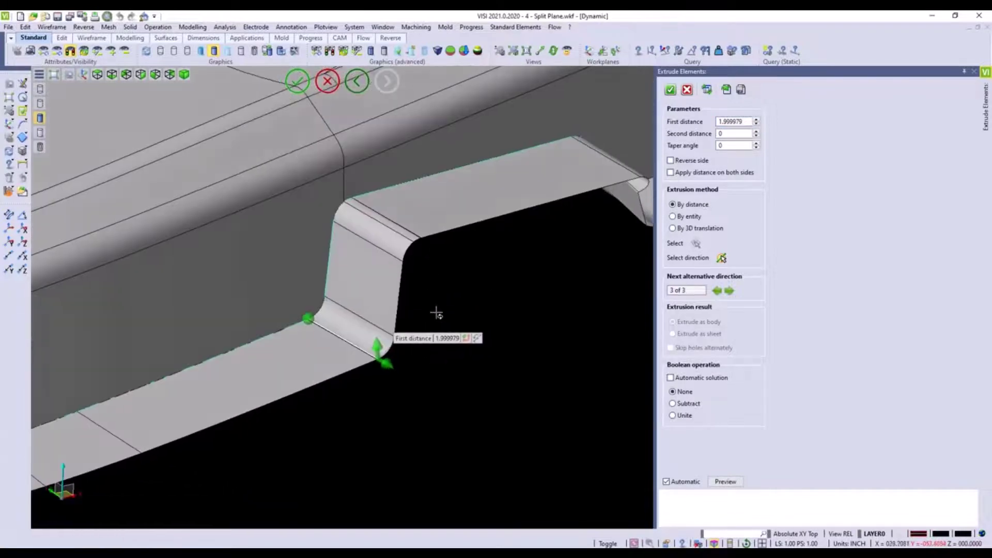
{"action": "middle_click_drag", "start_coordinate": [503, 339], "coordinate": [543, 328]}
{"action": "right_click", "coordinate": [555, 346]}
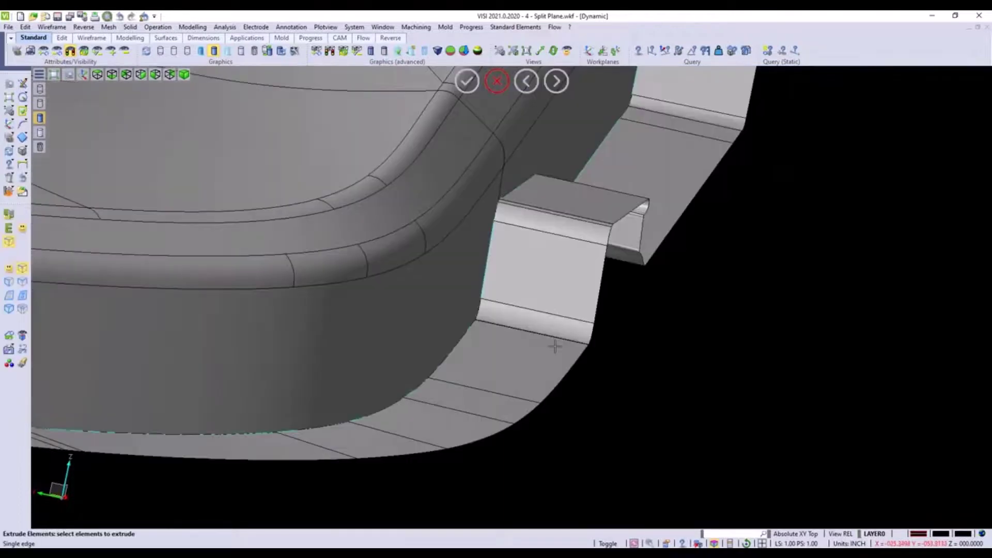